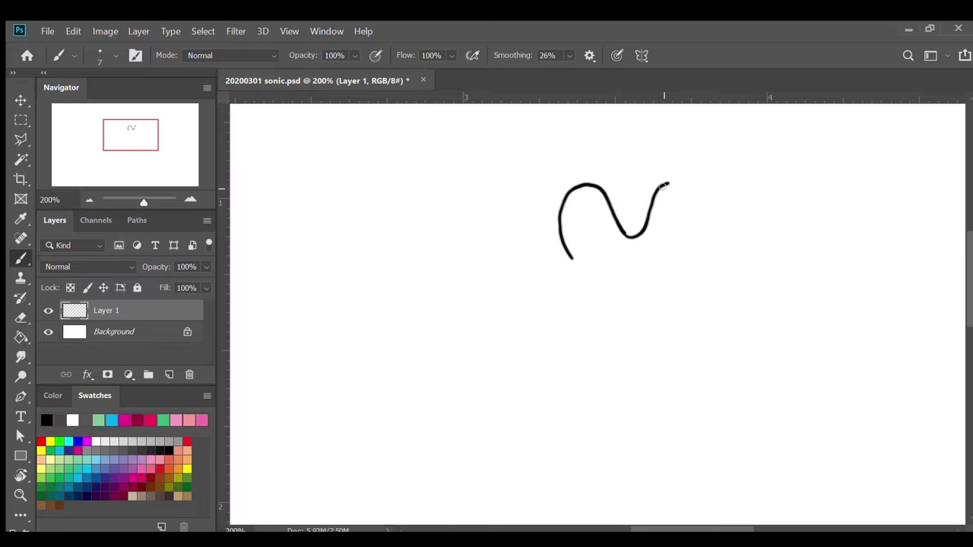
Step: Close the far side of Sonic's eye outline and draw a black nose with a highlight above a rounded muzzle
mouse_move(662, 185)
mouse_down()
mouse_move(673, 225)
mouse_move(656, 258)
mouse_up()
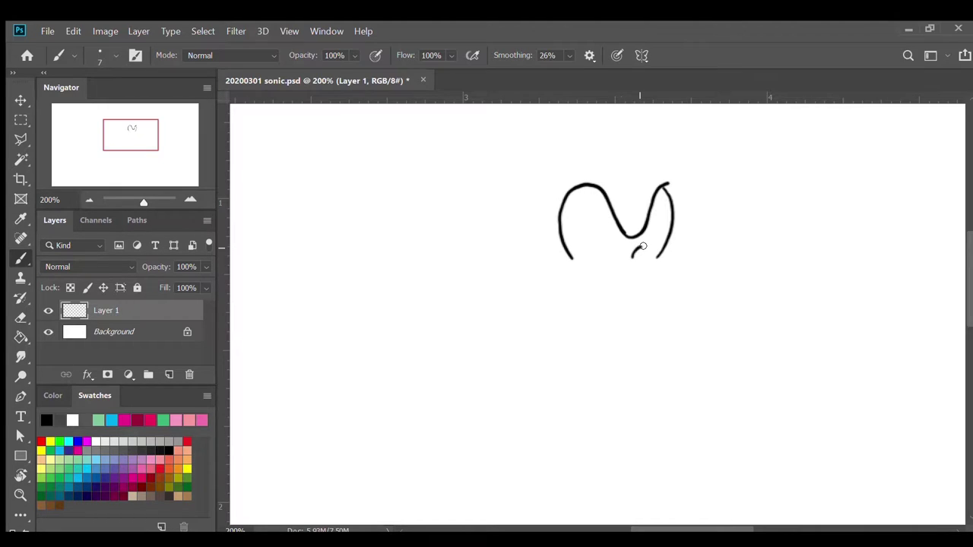
drag(631, 262, 641, 262)
mouse_move(633, 254)
mouse_down()
mouse_move(563, 257)
mouse_move(547, 284)
mouse_move(570, 307)
mouse_move(613, 311)
mouse_move(653, 292)
mouse_move(648, 243)
mouse_up()
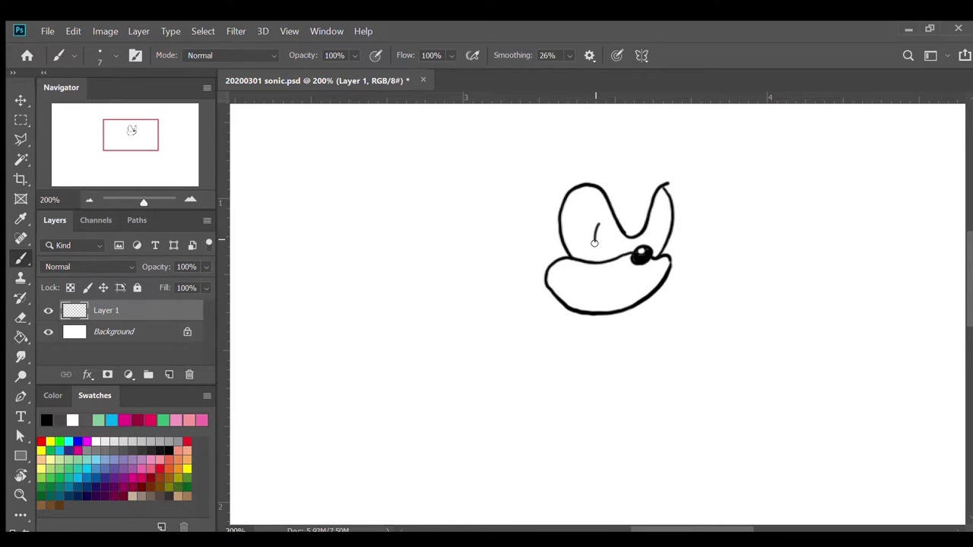
Step: Draw an oval iris in each half of the eye outline, with a small highlight and a filled black pupil
mouse_move(594, 242)
mouse_down()
mouse_move(606, 252)
mouse_move(613, 234)
mouse_move(604, 223)
mouse_up()
drag(646, 218, 647, 245)
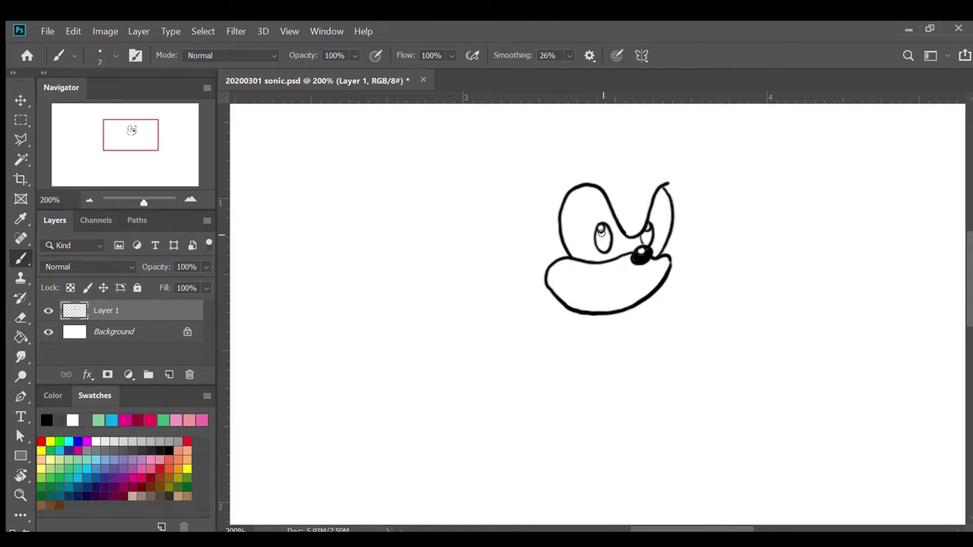
mouse_move(600, 230)
mouse_down()
mouse_move(602, 241)
mouse_move(601, 229)
mouse_up()
drag(644, 230, 647, 236)
Step: Draw a curved smile with a short cheek crease on the near side of the muzzle
drag(561, 271, 578, 269)
drag(569, 272, 578, 284)
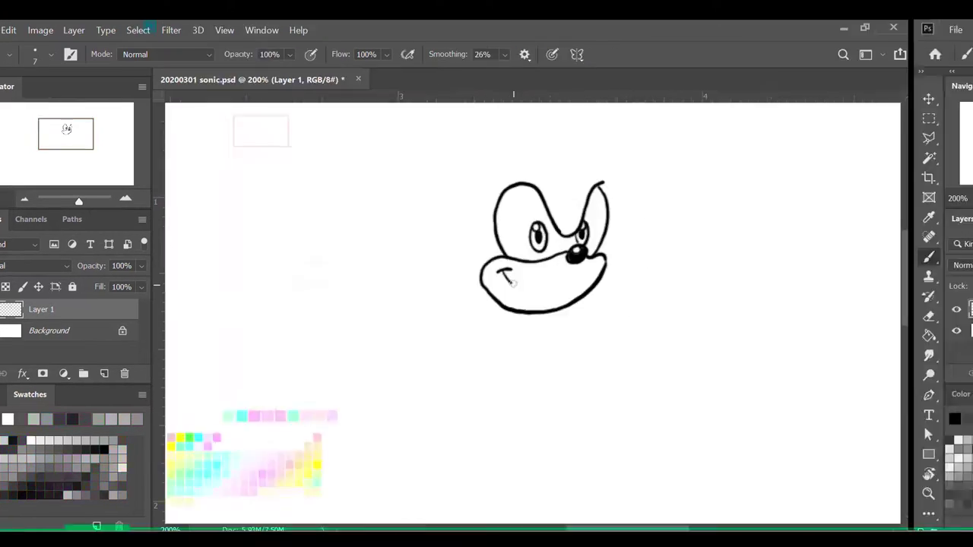
drag(513, 282, 549, 285)
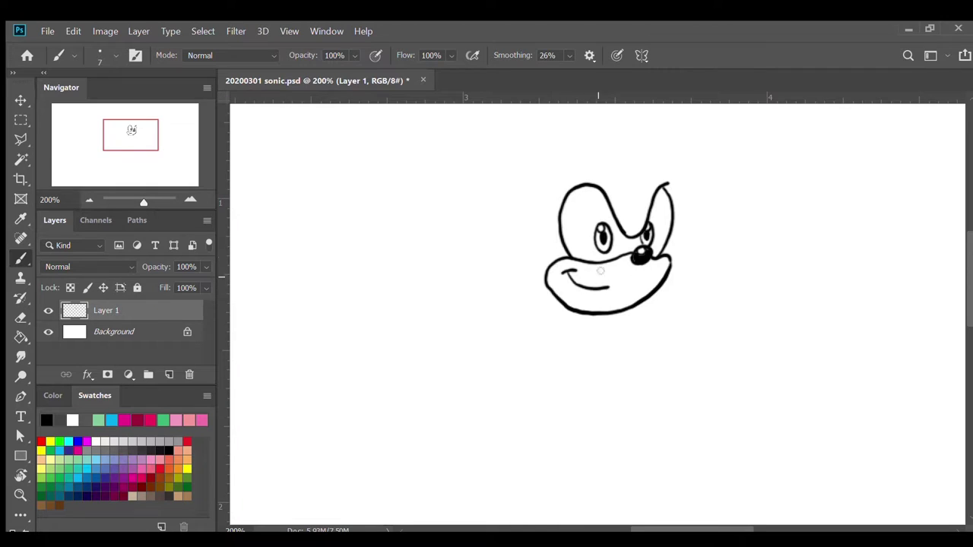
Step: Draw the far side of the head beside the eye and a pointed far ear with an inner-ear shape
scroll(806, 224, up, 3)
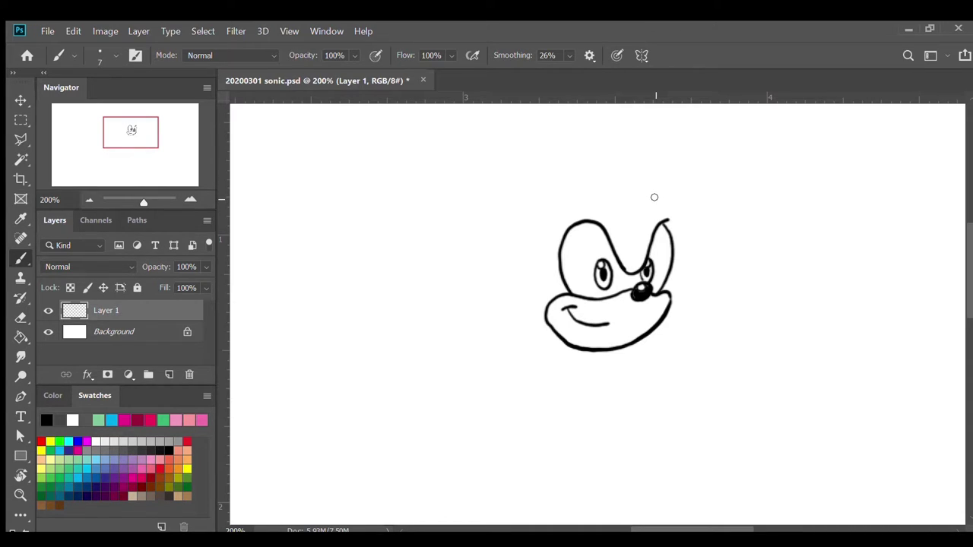
mouse_move(654, 196)
mouse_down()
mouse_move(675, 220)
mouse_move(668, 292)
mouse_up()
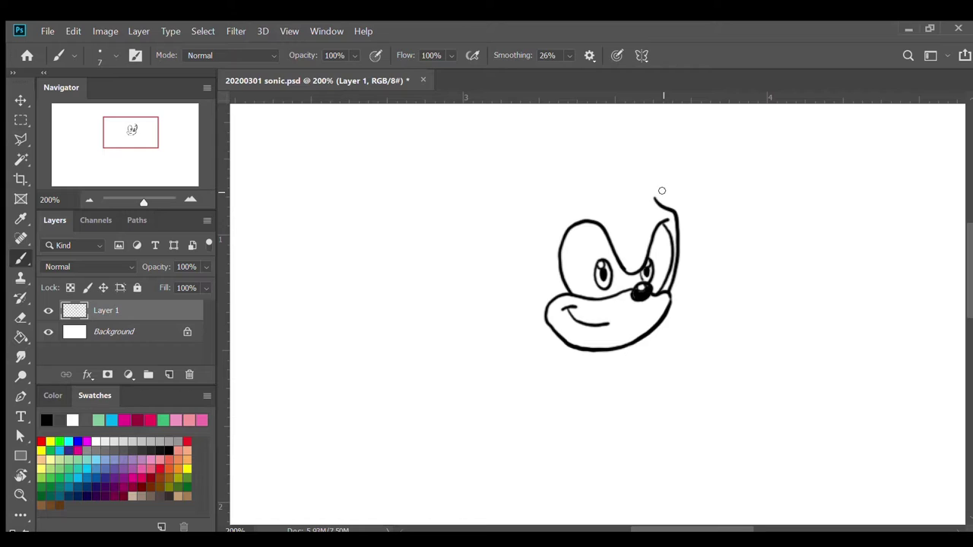
mouse_move(655, 199)
mouse_down()
mouse_move(687, 150)
mouse_move(671, 210)
mouse_up()
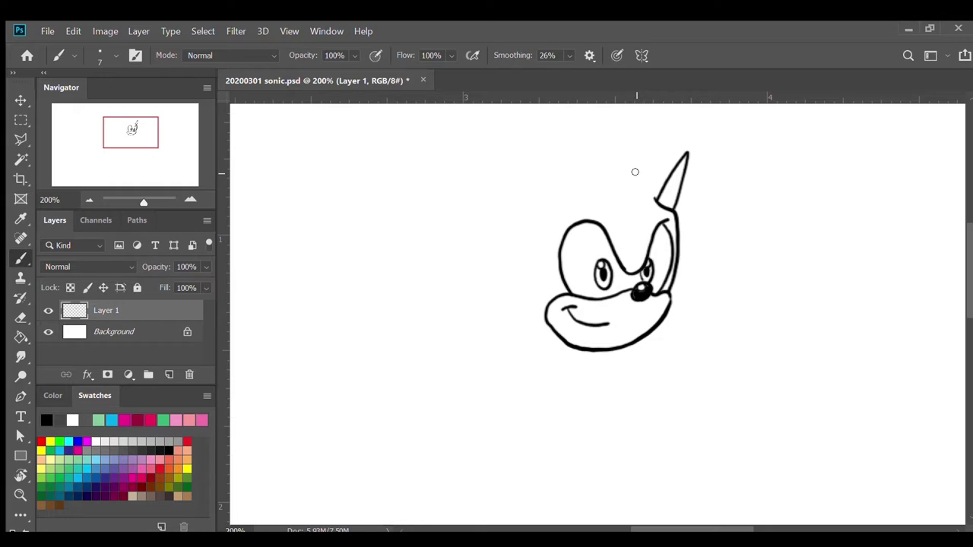
drag(631, 174, 690, 151)
mouse_move(691, 152)
mouse_down()
mouse_move(674, 212)
mouse_move(676, 202)
mouse_up()
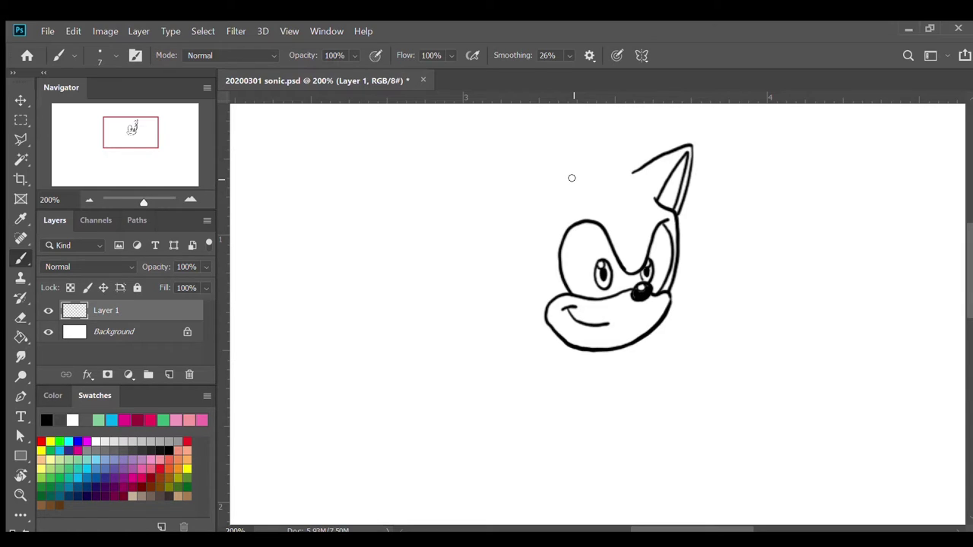
Step: Draw the pointed near ear with an inner triangle, and join both ears with a curved line for the top of the head
mouse_move(571, 179)
mouse_down()
mouse_move(522, 146)
mouse_move(514, 219)
mouse_up()
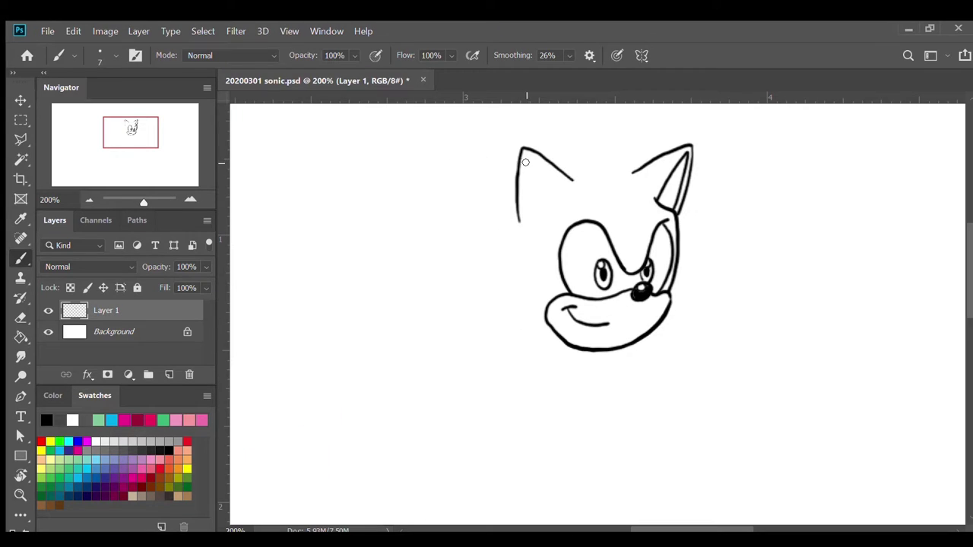
drag(524, 160, 533, 220)
drag(525, 156, 566, 185)
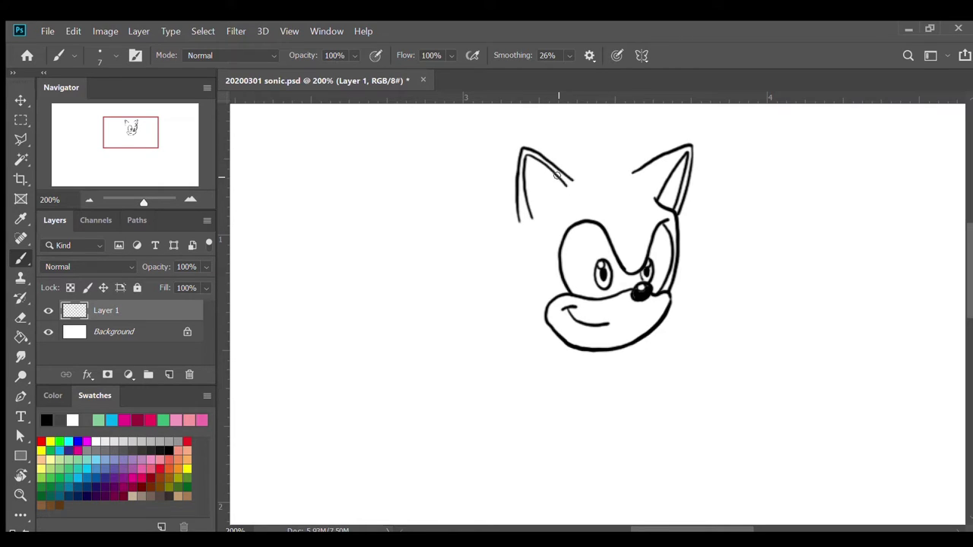
drag(532, 218, 564, 187)
scroll(624, 201, up, 2)
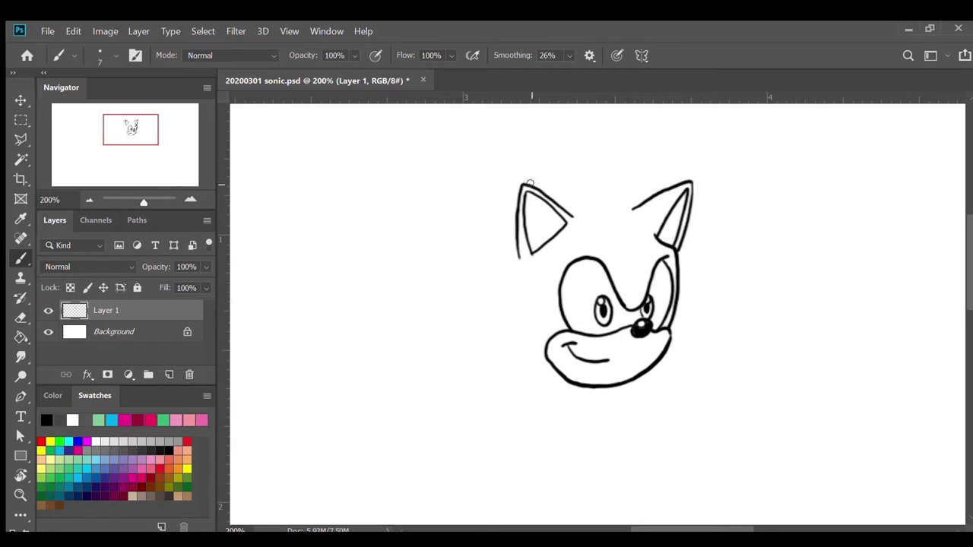
mouse_move(522, 184)
mouse_down()
mouse_move(586, 185)
mouse_move(623, 209)
mouse_up()
scroll(623, 209, up, 1)
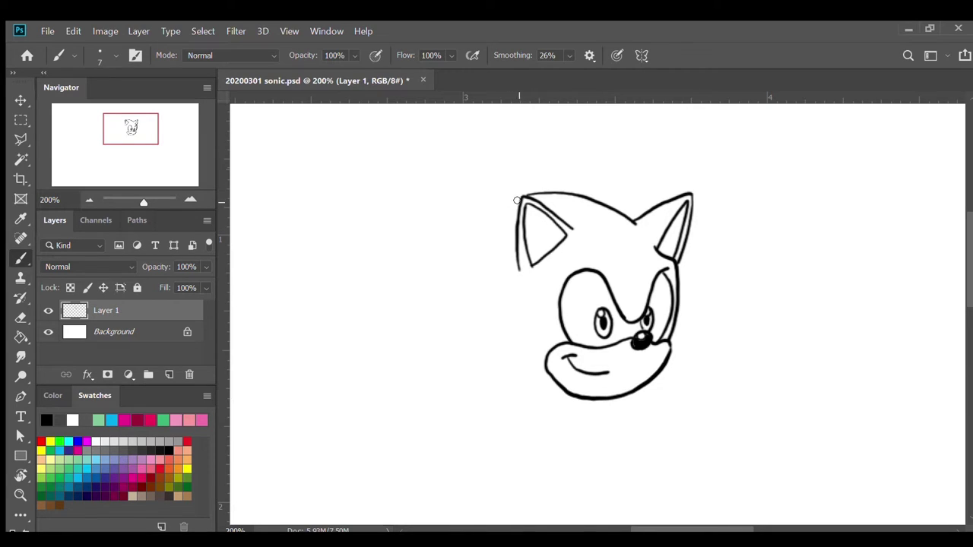
drag(517, 201, 425, 259)
drag(427, 258, 473, 272)
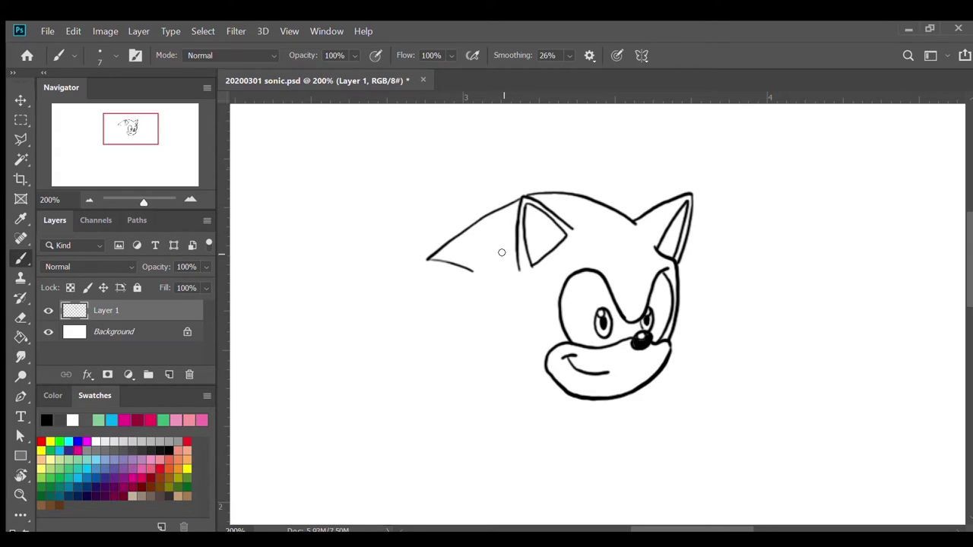
mouse_move(508, 250)
mouse_down()
mouse_move(456, 280)
mouse_move(410, 331)
mouse_move(395, 411)
mouse_move(452, 387)
mouse_up()
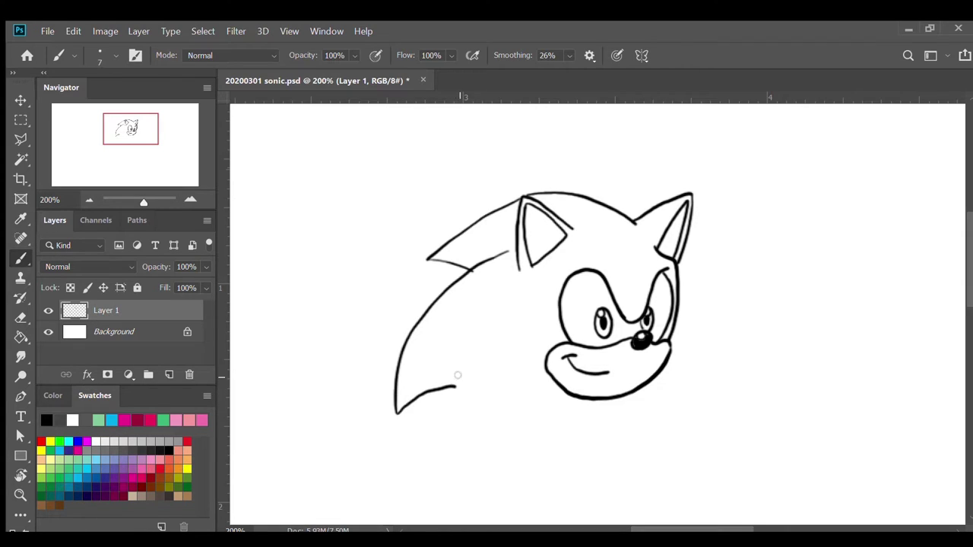
scroll(456, 373, down, 4)
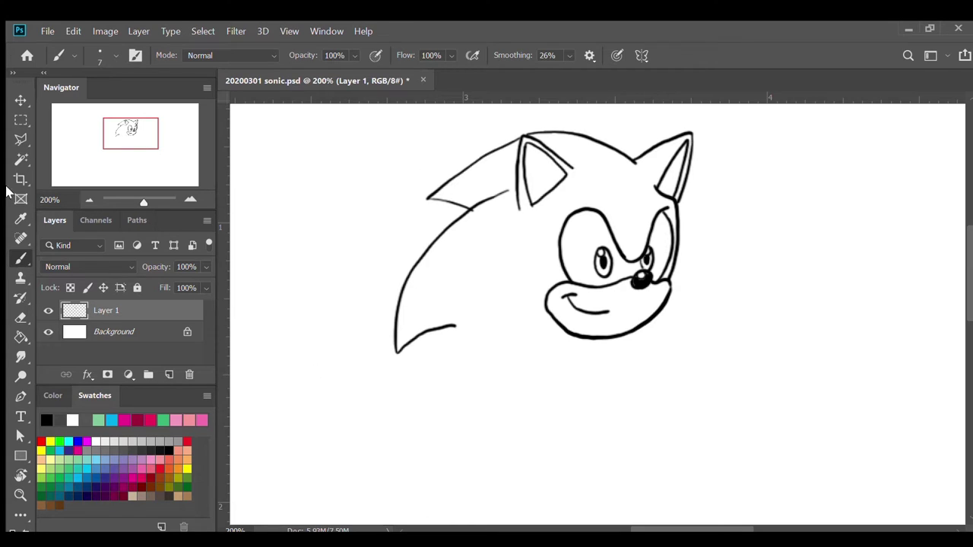
click(21, 315)
mouse_move(482, 300)
mouse_down()
mouse_move(487, 290)
mouse_move(487, 312)
mouse_move(482, 293)
mouse_move(517, 255)
mouse_move(504, 238)
mouse_move(482, 293)
mouse_move(490, 468)
mouse_up()
scroll(487, 291, up, 2)
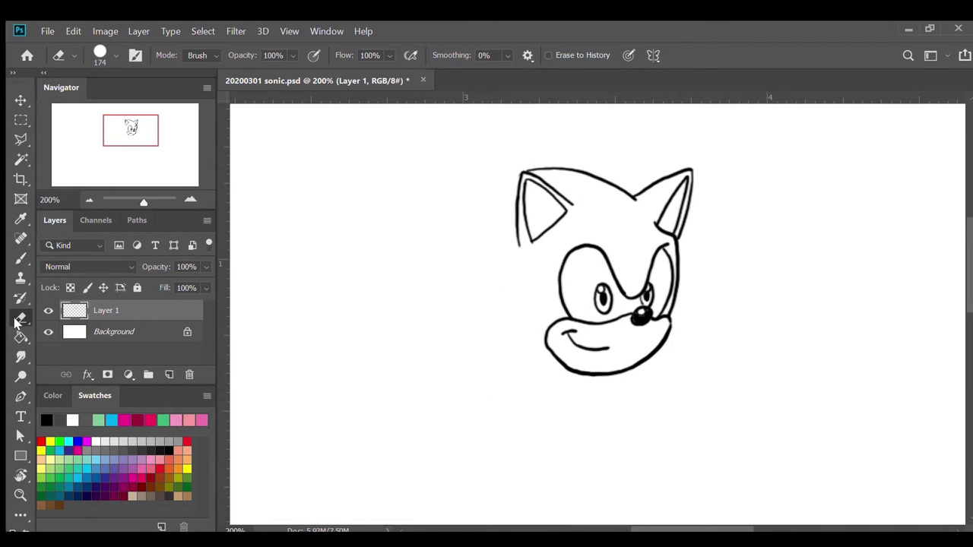
Step: Draw three curved, pointed quills sweeping from the back of the head and a smaller spike below them on the back
click(21, 259)
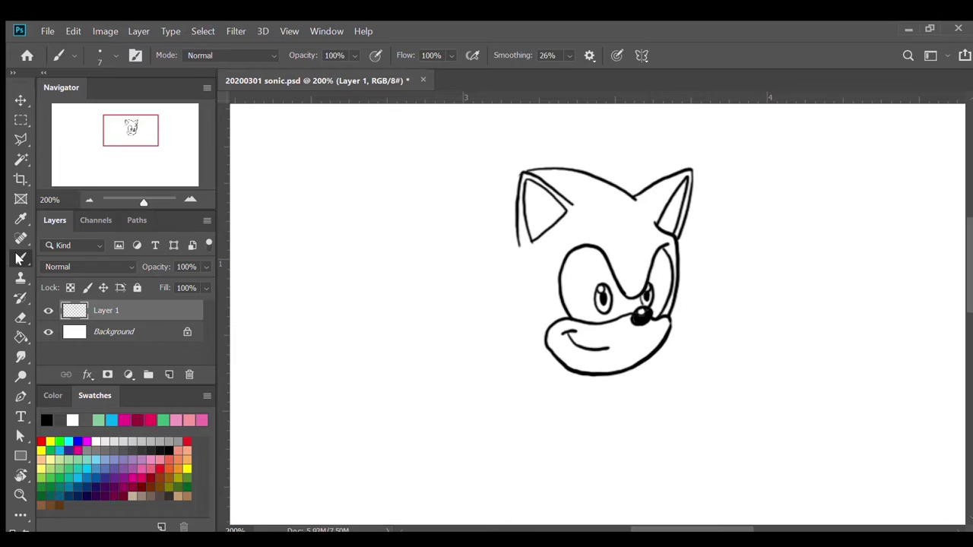
mouse_move(521, 172)
mouse_down()
mouse_move(434, 215)
mouse_move(477, 227)
mouse_move(500, 216)
mouse_move(439, 250)
mouse_move(412, 284)
mouse_move(400, 336)
mouse_move(462, 313)
mouse_up()
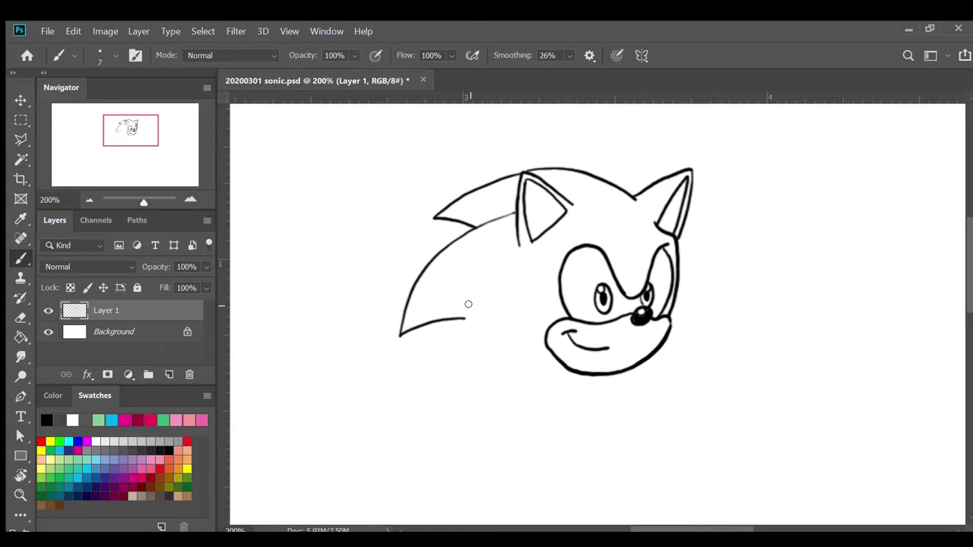
mouse_move(462, 320)
mouse_down()
mouse_move(484, 319)
mouse_move(439, 351)
mouse_move(422, 395)
mouse_move(430, 456)
mouse_move(521, 383)
mouse_move(563, 378)
mouse_up()
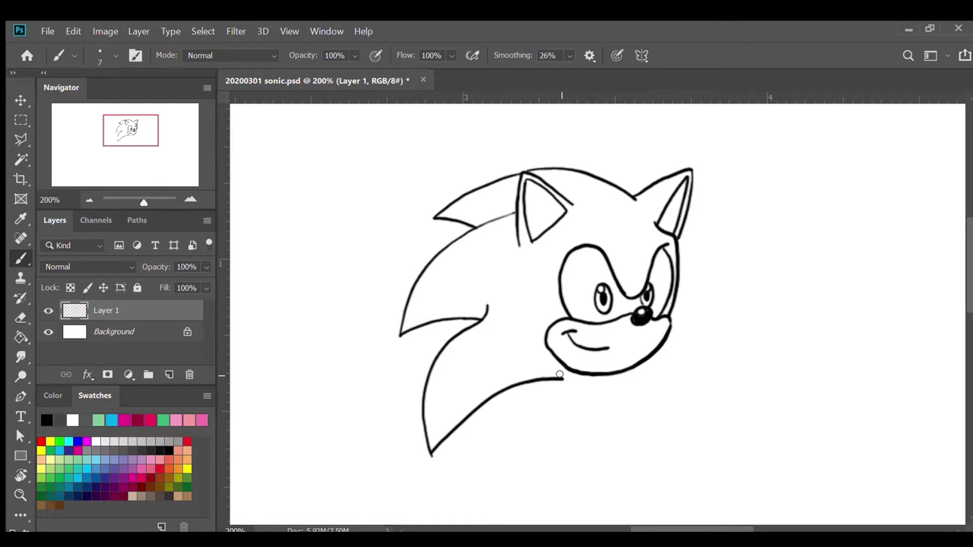
scroll(593, 342, down, 2)
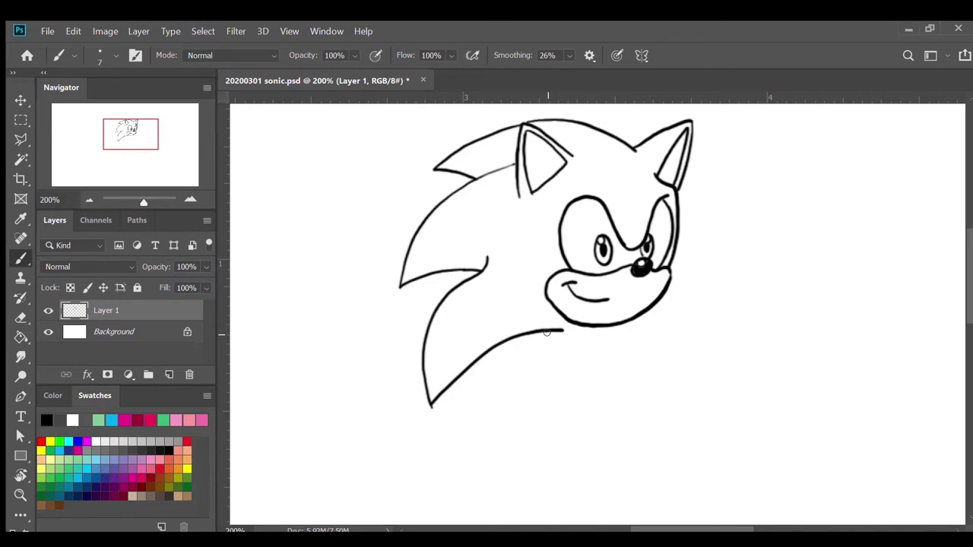
mouse_move(546, 331)
mouse_down()
mouse_move(512, 382)
mouse_move(504, 427)
mouse_move(553, 395)
mouse_up()
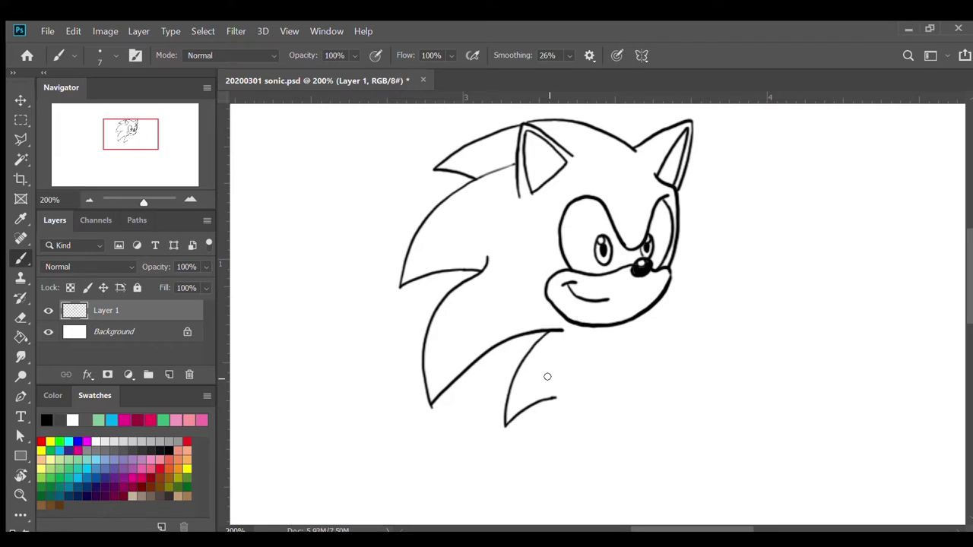
Step: Draw the lower back line and two long, thin legs joined by a short crotch line beneath the torso
drag(550, 379, 555, 413)
scroll(586, 341, down, 3)
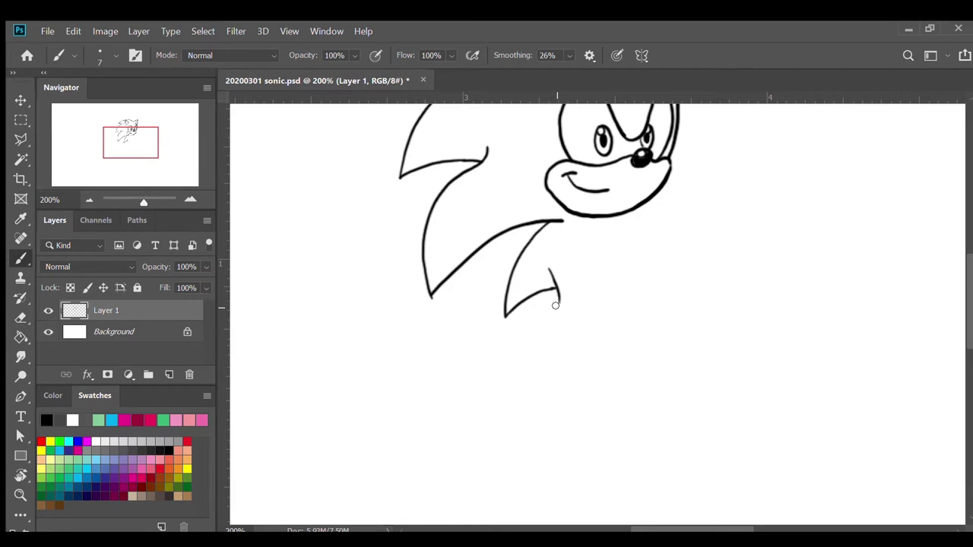
drag(559, 295, 531, 420)
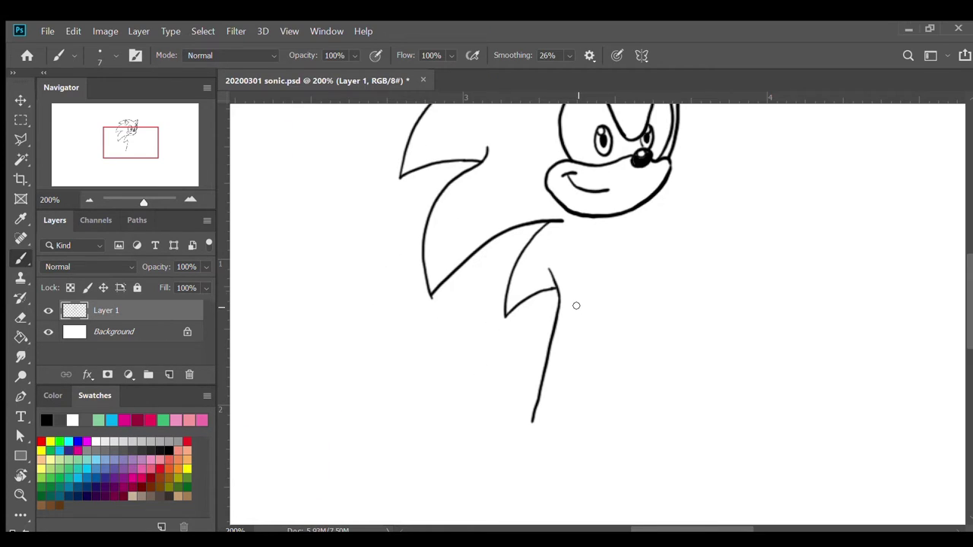
drag(577, 302, 560, 424)
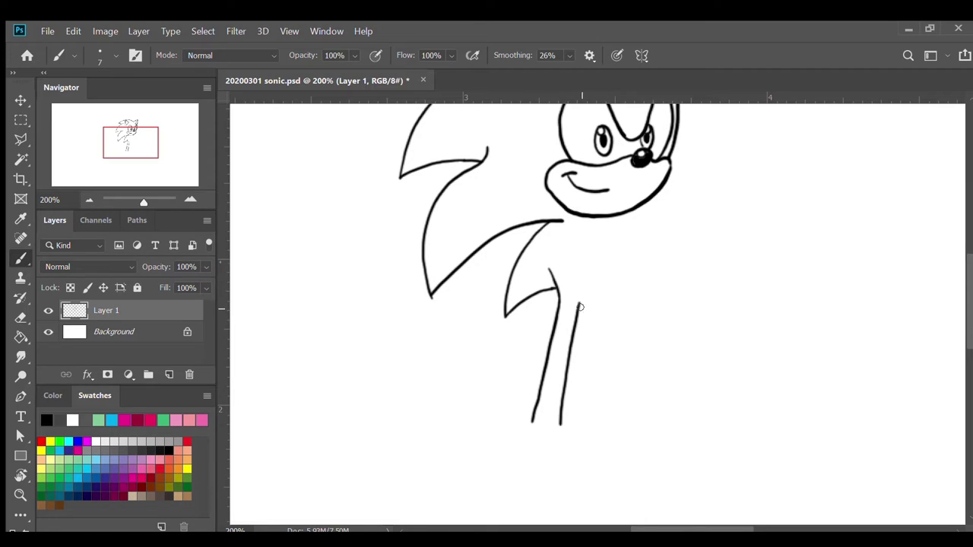
drag(577, 309, 601, 301)
drag(590, 307, 592, 422)
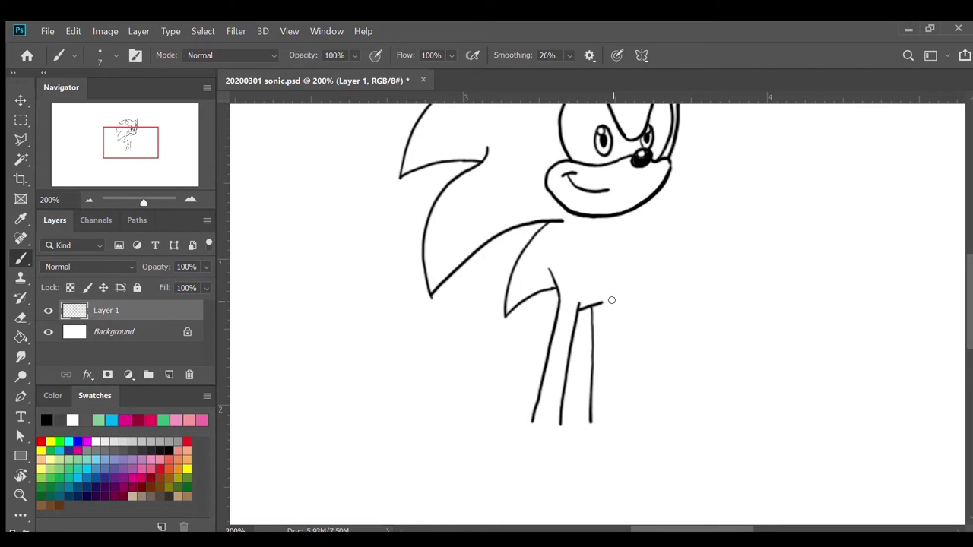
drag(617, 296, 619, 418)
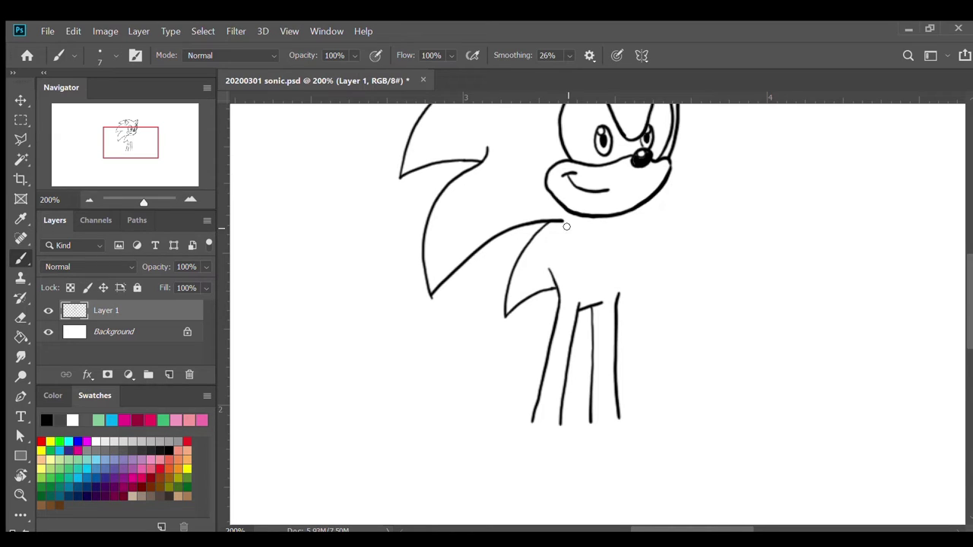
Step: Draw the near arm bent forward at the elbow, ending in a thick, rounded glove cuff
drag(559, 227, 579, 262)
drag(557, 230, 578, 287)
drag(568, 285, 623, 282)
mouse_move(578, 260)
mouse_down()
mouse_move(618, 256)
mouse_move(621, 283)
mouse_move(617, 243)
mouse_move(635, 245)
mouse_move(630, 293)
mouse_move(613, 285)
mouse_up()
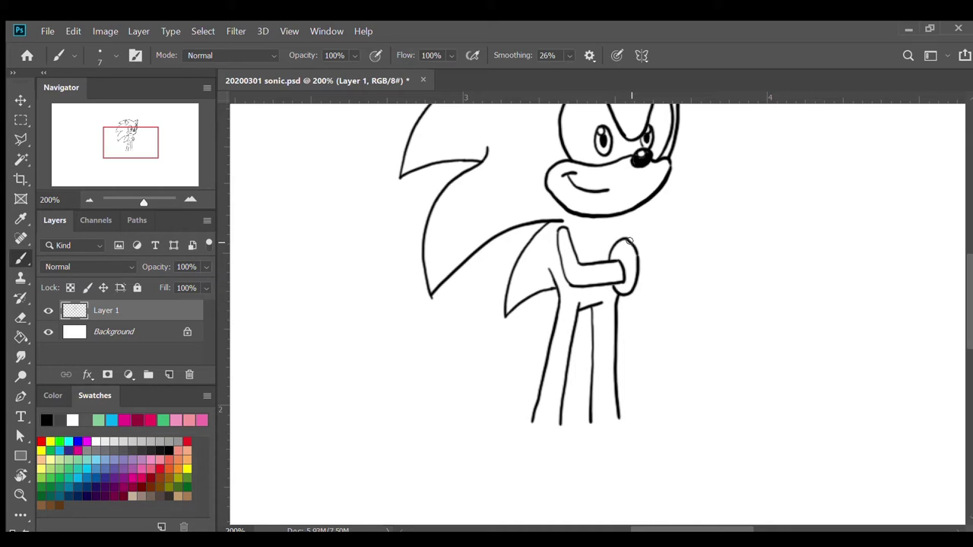
mouse_move(629, 240)
mouse_down()
mouse_move(648, 243)
mouse_move(650, 283)
mouse_move(628, 285)
mouse_up()
scroll(680, 294, up, 1)
scroll(692, 291, up, 1)
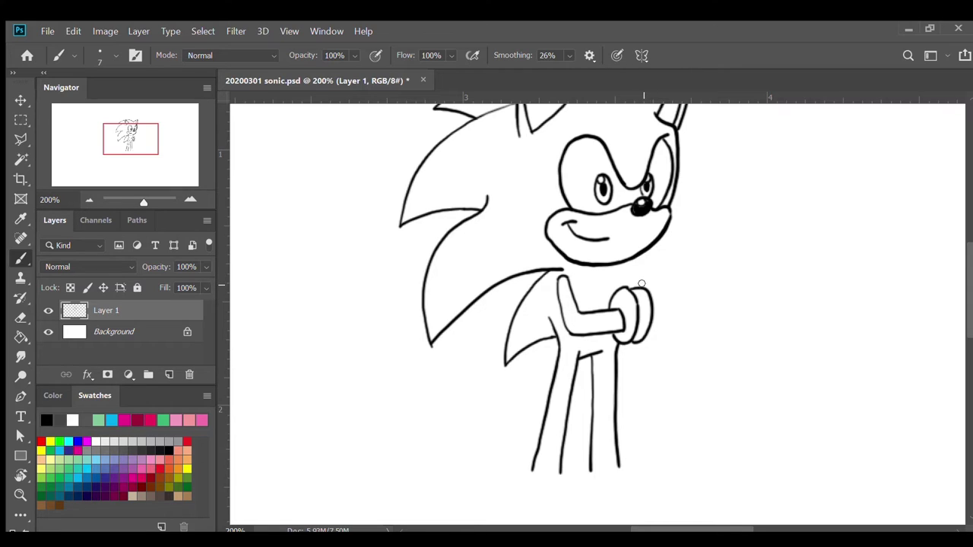
Step: Draw the near gloved hand gripping the far wrist, and the far gloved hand raised with its fingers spread
mouse_move(637, 287)
mouse_down()
mouse_move(687, 263)
mouse_move(665, 282)
mouse_move(704, 285)
mouse_move(693, 342)
mouse_move(672, 349)
mouse_move(642, 341)
mouse_move(681, 339)
mouse_up()
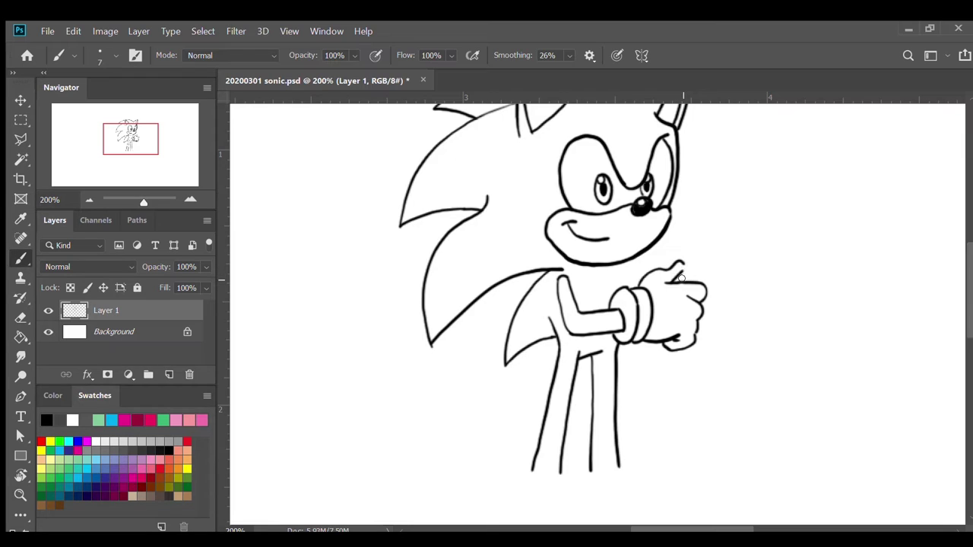
mouse_move(683, 280)
mouse_down()
mouse_move(688, 234)
mouse_move(690, 248)
mouse_move(687, 240)
mouse_move(671, 246)
mouse_move(674, 235)
mouse_move(692, 218)
mouse_move(704, 227)
mouse_move(670, 236)
mouse_move(671, 223)
mouse_move(700, 207)
mouse_move(711, 214)
mouse_move(712, 187)
mouse_move(696, 207)
mouse_move(689, 188)
mouse_move(702, 175)
mouse_move(729, 224)
mouse_move(722, 190)
mouse_move(738, 184)
mouse_move(727, 259)
mouse_move(749, 230)
mouse_move(704, 296)
mouse_up()
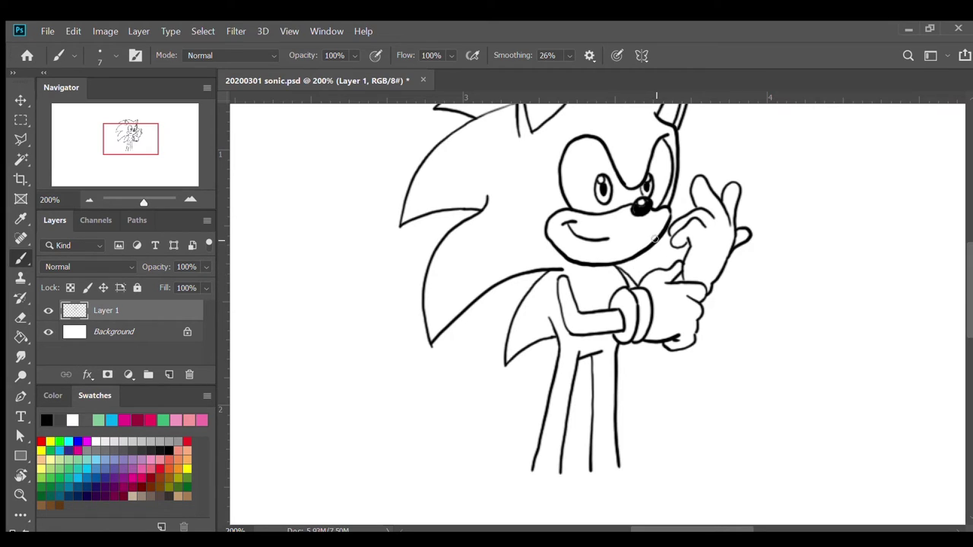
Step: Draw the far arm and chest lines under the chin, the belly curve below the near arm, and a small pointed tail
drag(655, 238, 633, 284)
drag(580, 261, 578, 295)
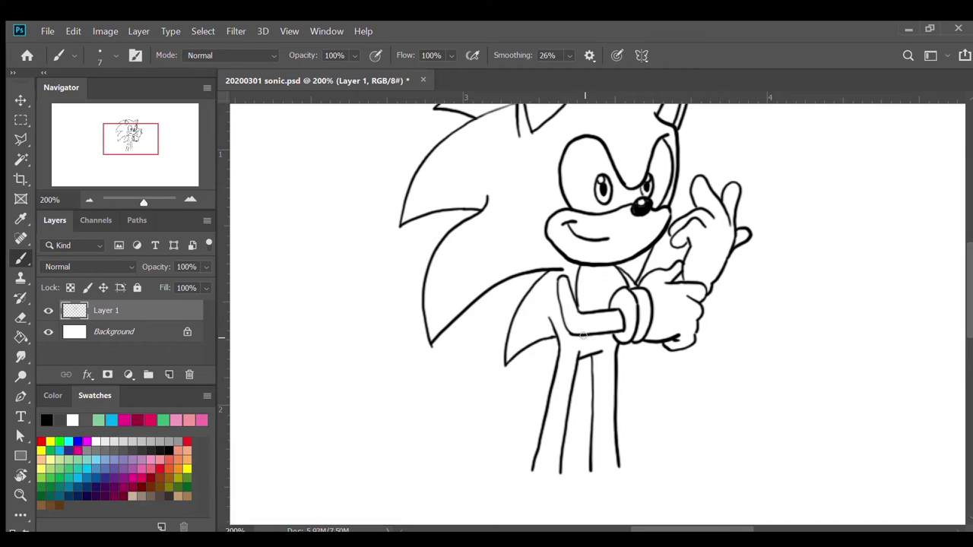
mouse_move(582, 336)
mouse_down()
mouse_move(595, 345)
mouse_move(621, 329)
mouse_up()
mouse_move(531, 351)
mouse_down()
mouse_move(559, 351)
mouse_move(556, 365)
mouse_up()
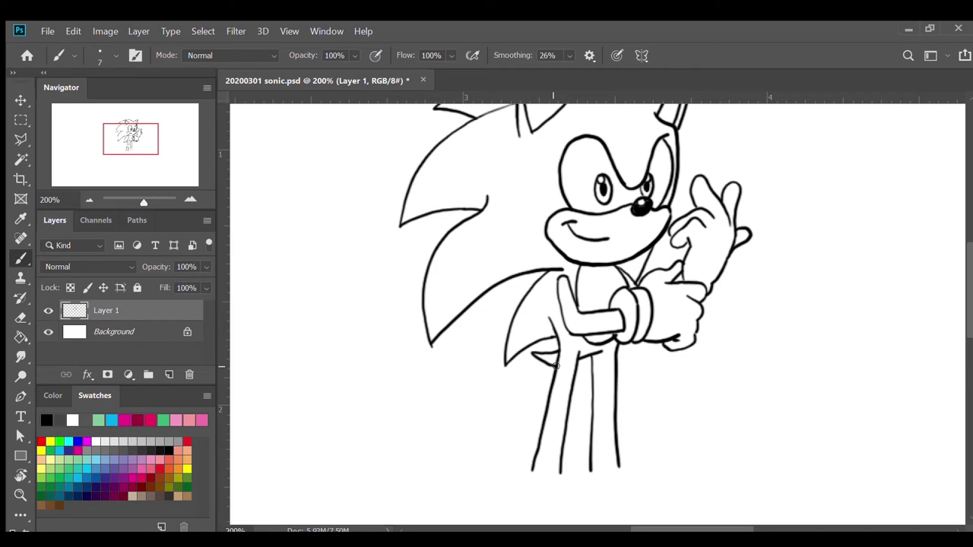
Step: Draw a puffy, rounded sock cuff with a short crease line at the bottom of the near leg
scroll(475, 320, down, 4)
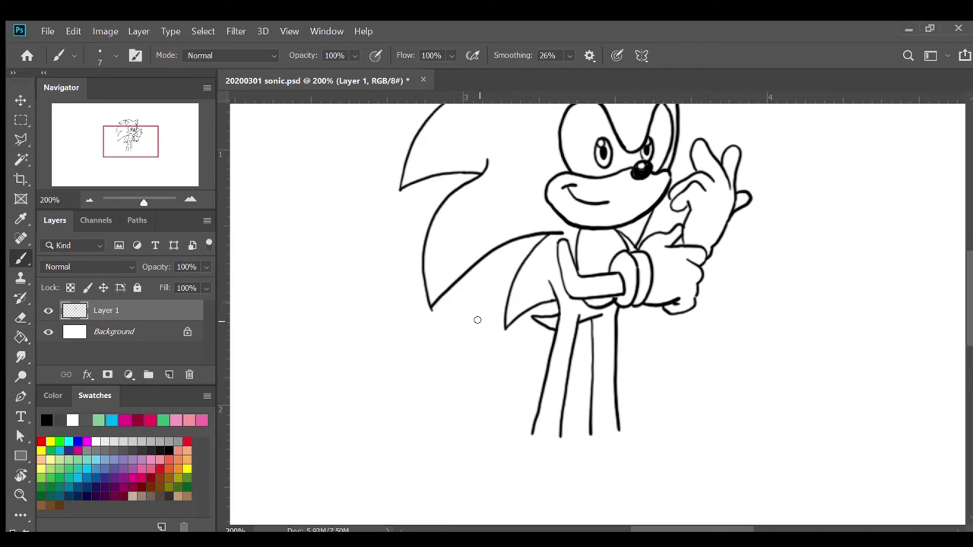
scroll(475, 320, down, 5)
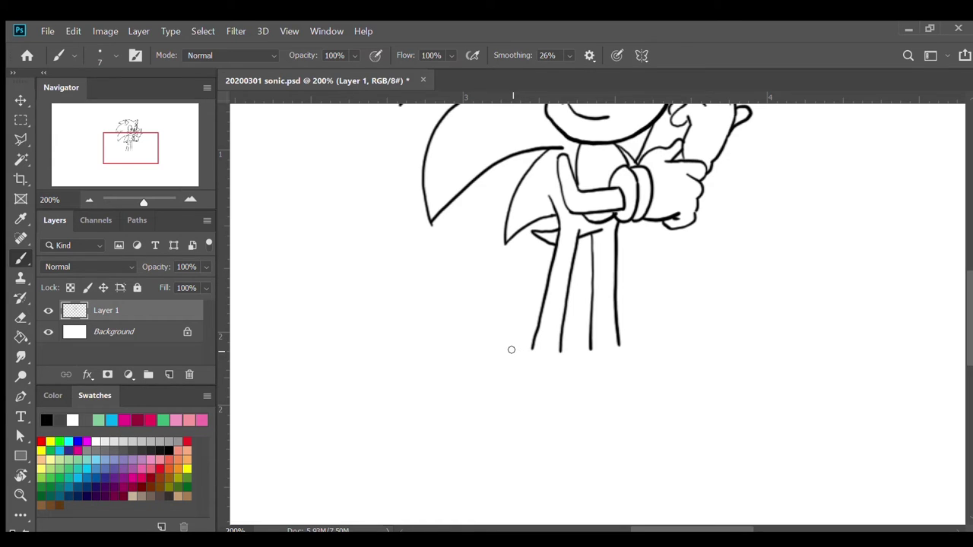
mouse_move(512, 350)
mouse_down()
mouse_move(572, 354)
mouse_move(579, 371)
mouse_up()
drag(512, 350, 508, 370)
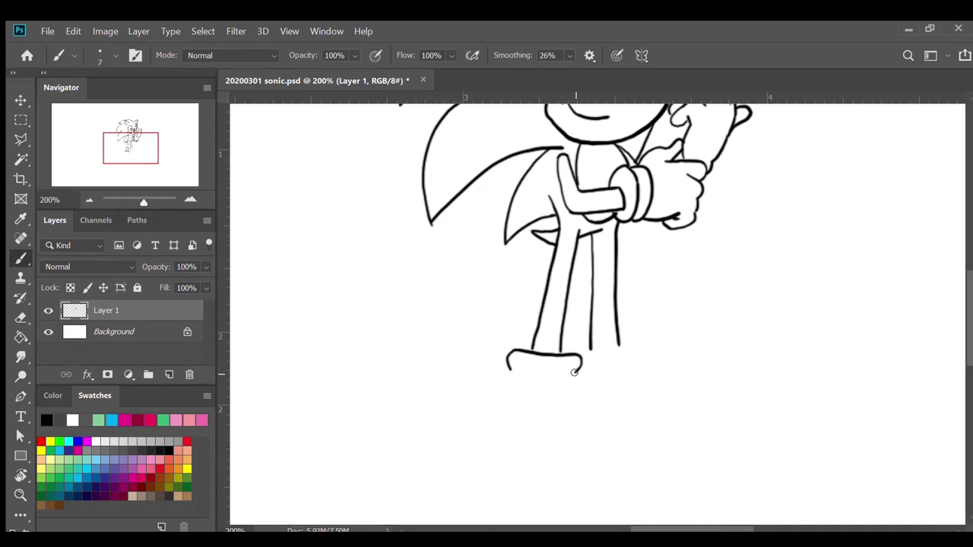
drag(575, 372, 571, 383)
mouse_move(507, 371)
mouse_down()
mouse_move(505, 387)
mouse_move(522, 390)
mouse_move(576, 390)
mouse_move(582, 380)
mouse_up()
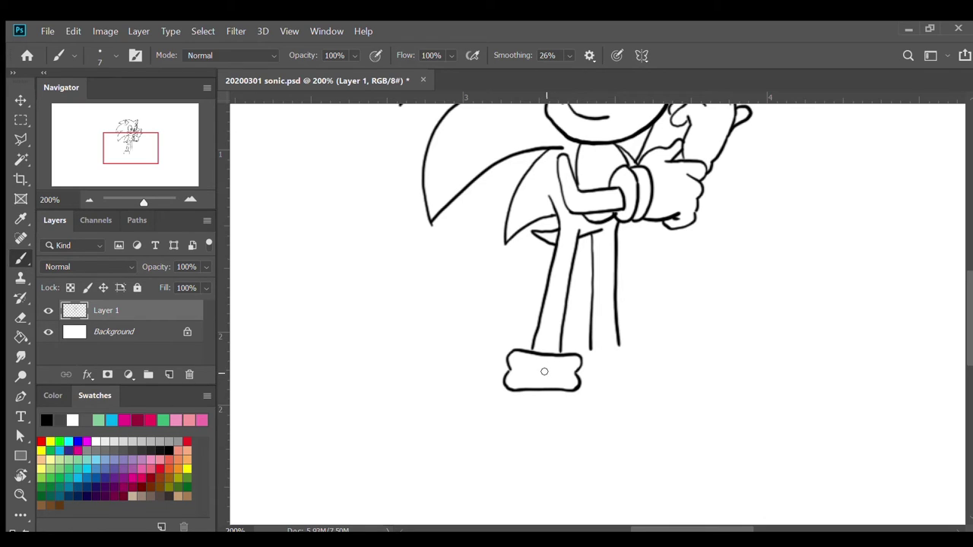
drag(546, 372, 564, 372)
Step: Draw the near shoe below its cuff, with a thick sole, a curved two-line strap over the front, and a small side buckle
drag(509, 391, 489, 453)
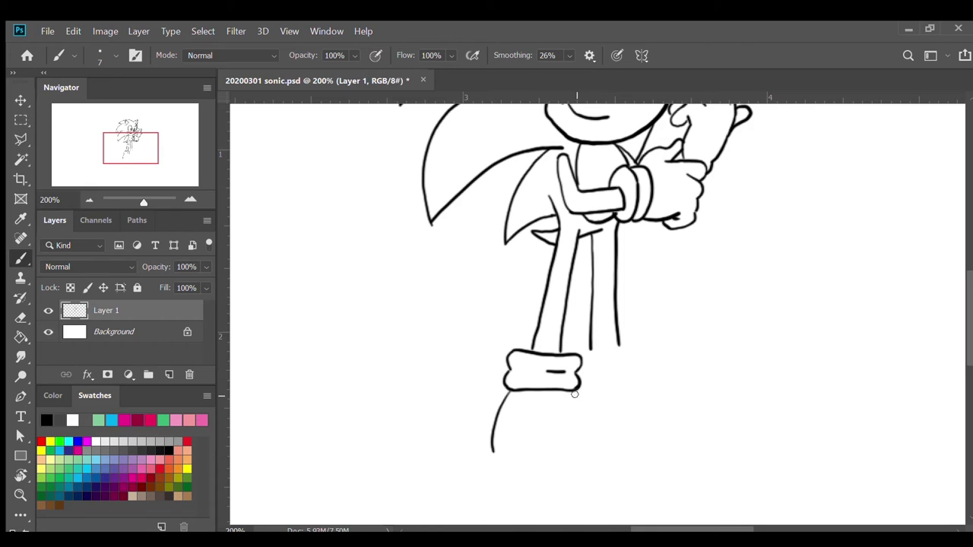
drag(574, 392, 580, 429)
mouse_move(492, 448)
mouse_down()
mouse_move(521, 464)
mouse_move(555, 459)
mouse_move(580, 434)
mouse_up()
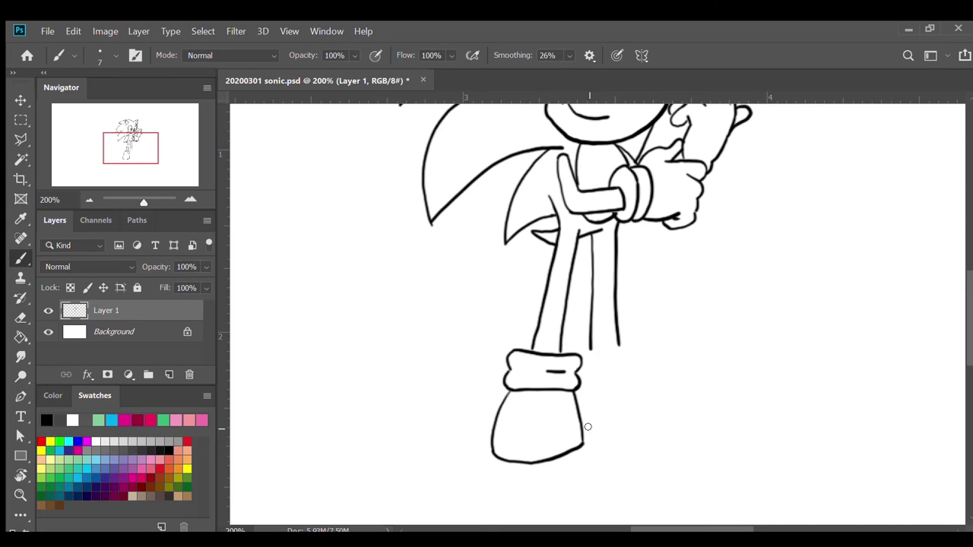
mouse_move(491, 449)
mouse_down()
mouse_move(495, 475)
mouse_move(572, 465)
mouse_move(582, 442)
mouse_move(585, 455)
mouse_move(572, 455)
mouse_up()
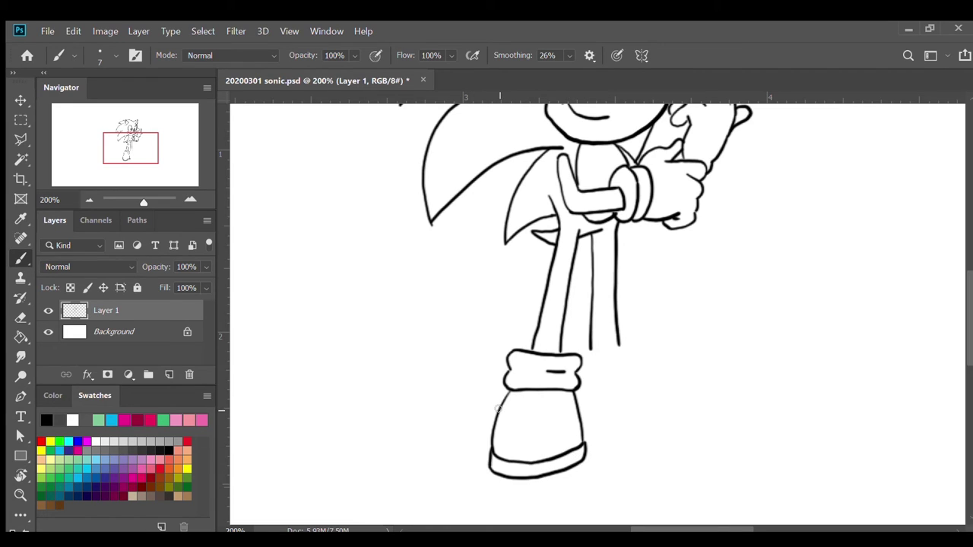
mouse_move(496, 412)
mouse_down()
mouse_move(537, 409)
mouse_move(559, 455)
mouse_up()
mouse_move(504, 392)
mouse_down()
mouse_move(556, 403)
mouse_move(573, 451)
mouse_up()
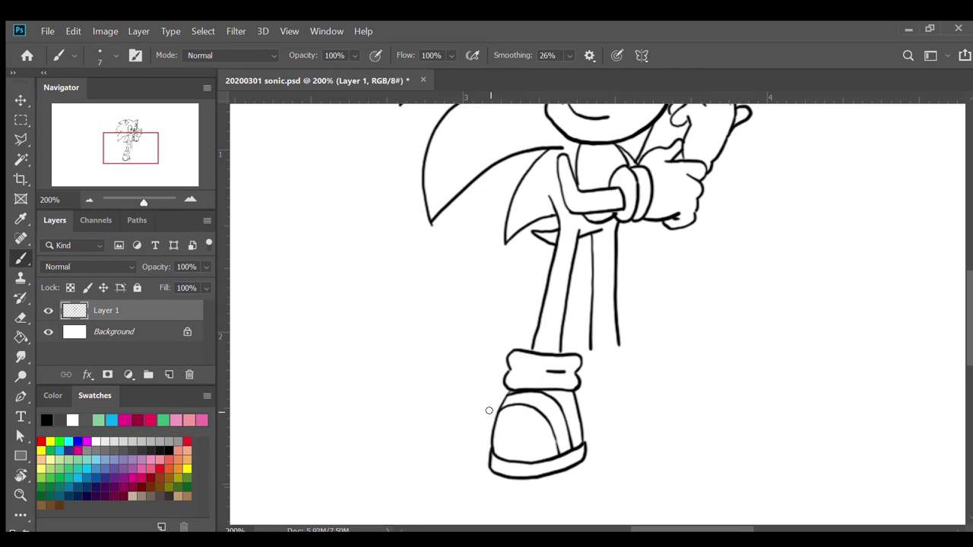
drag(494, 406, 485, 454)
Step: Draw the far leg's rounded sock cuff, partly hidden behind the near cuff
mouse_move(586, 353)
mouse_down()
mouse_move(639, 347)
mouse_move(643, 362)
mouse_up()
drag(587, 351, 574, 354)
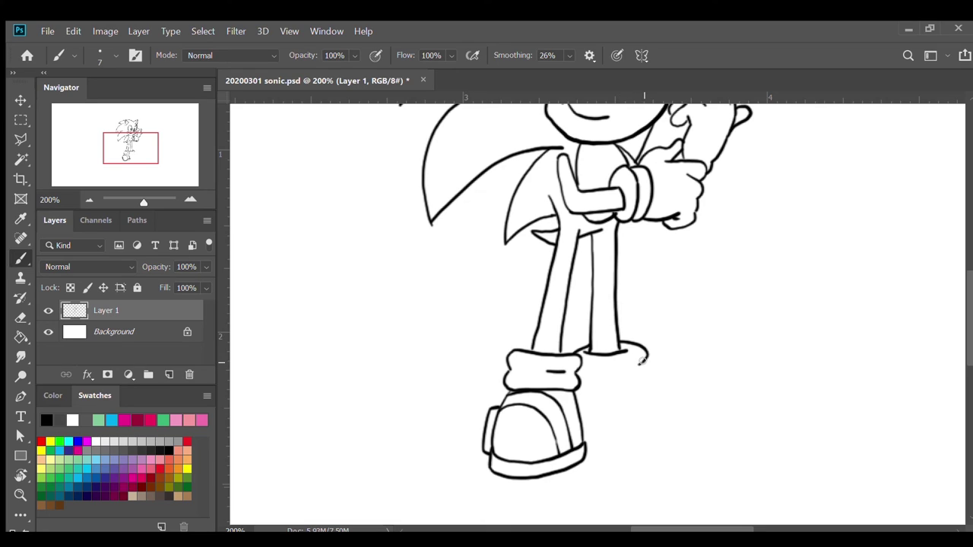
drag(645, 357, 643, 376)
mouse_move(577, 364)
mouse_down()
mouse_move(583, 379)
mouse_move(613, 391)
mouse_move(648, 368)
mouse_up()
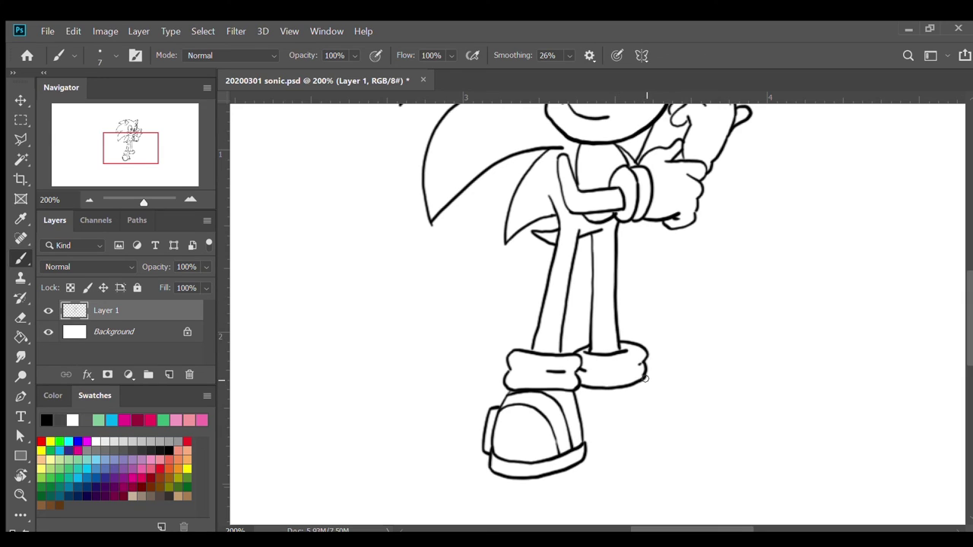
Step: Draw the far shoe pointing outward behind the near one, with a sole line and two curved strap lines across the instep
mouse_move(644, 378)
mouse_down()
mouse_move(688, 412)
mouse_move(699, 440)
mouse_up()
mouse_move(584, 443)
mouse_down()
mouse_move(684, 454)
mouse_move(698, 440)
mouse_move(688, 432)
mouse_up()
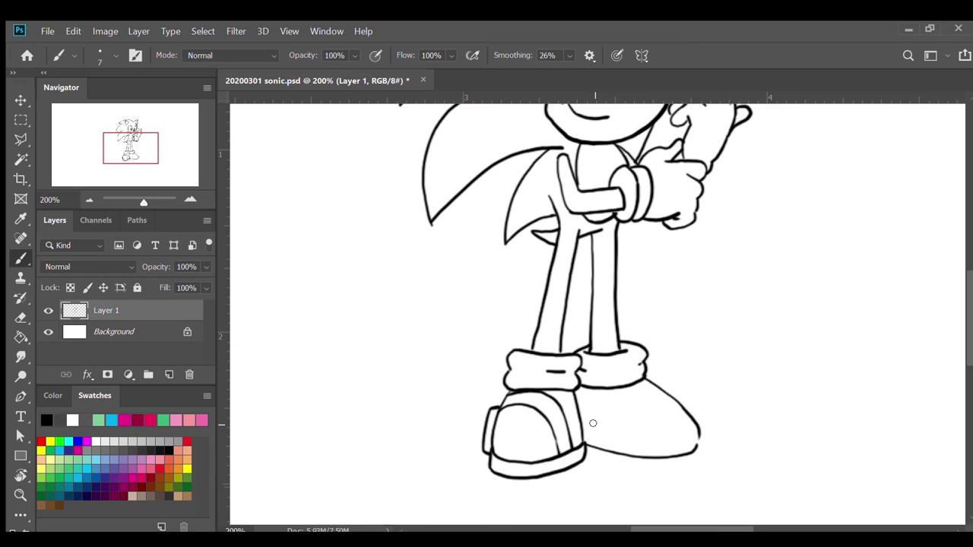
mouse_move(580, 418)
mouse_down()
mouse_move(670, 443)
mouse_move(643, 442)
mouse_up()
drag(668, 442, 697, 440)
mouse_move(633, 388)
mouse_down()
mouse_move(644, 378)
mouse_move(621, 435)
mouse_up()
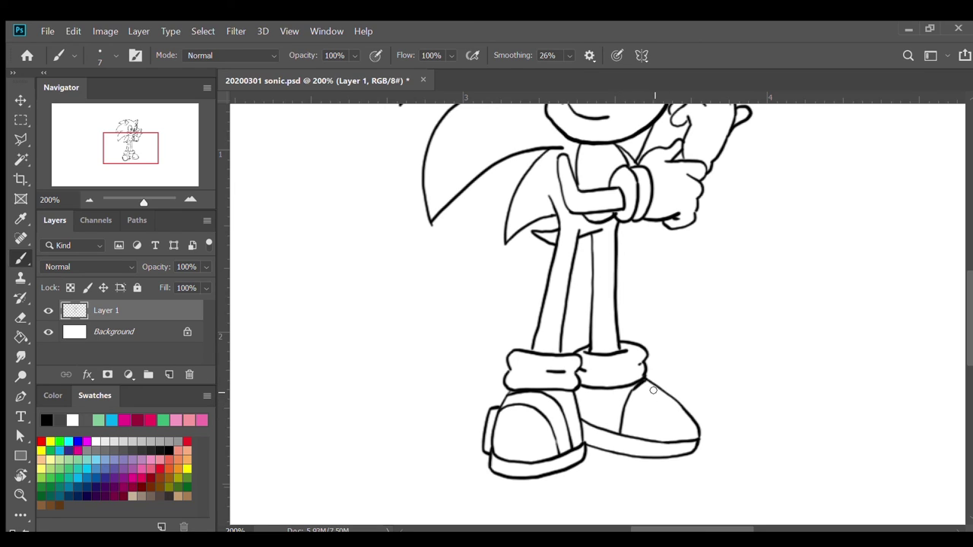
drag(658, 391, 641, 433)
Step: Select the whole figure, from quills to shoes, with a rectangular marquee at 100% zoom
click(86, 196)
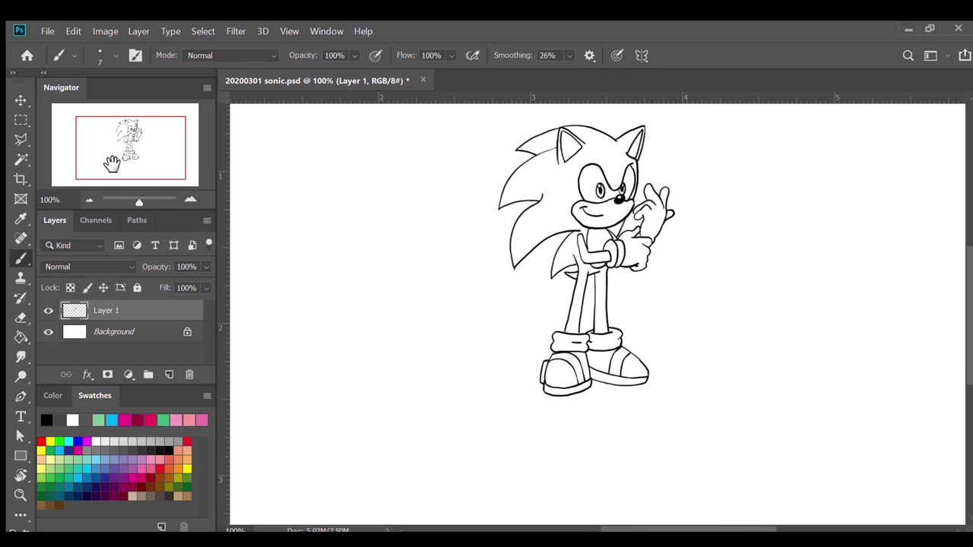
drag(104, 159, 129, 152)
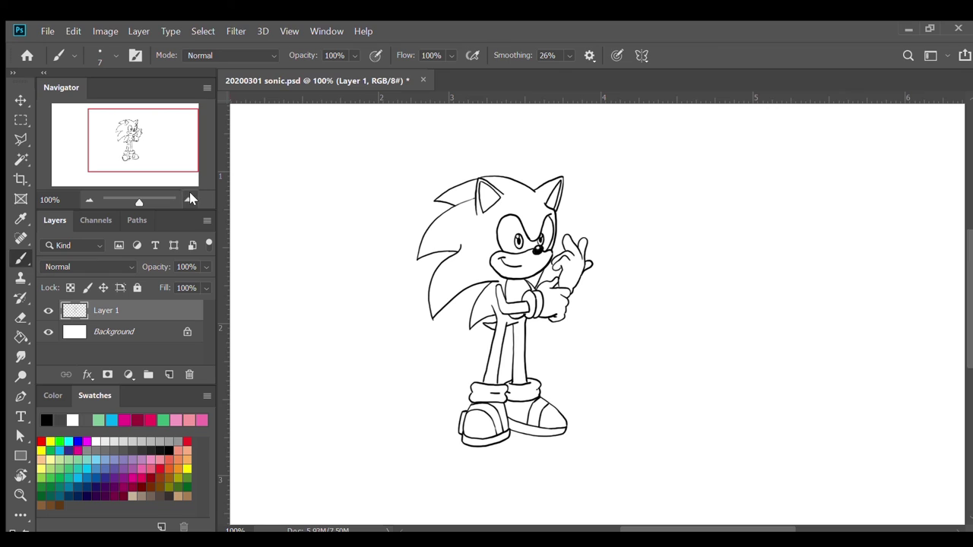
click(20, 119)
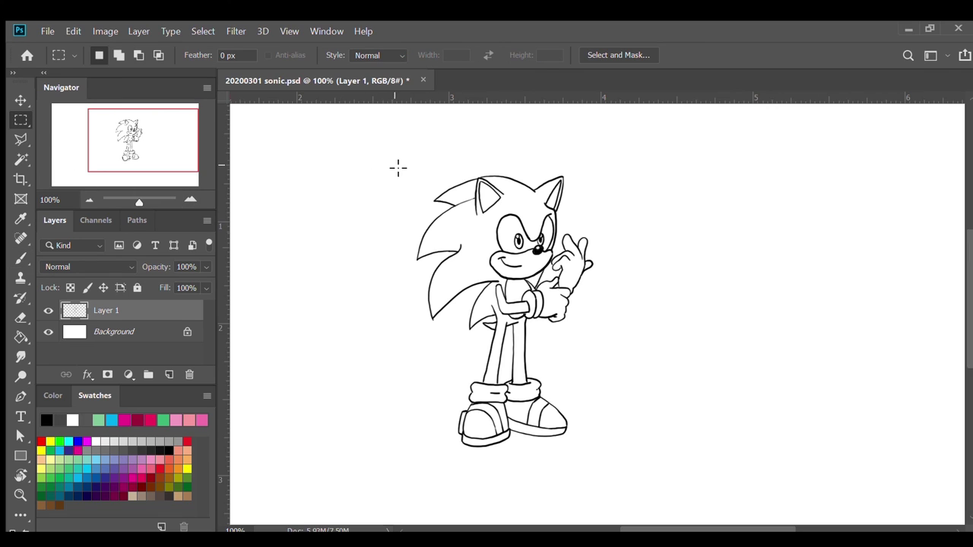
mouse_move(401, 159)
mouse_down()
mouse_move(613, 460)
mouse_move(595, 461)
mouse_up()
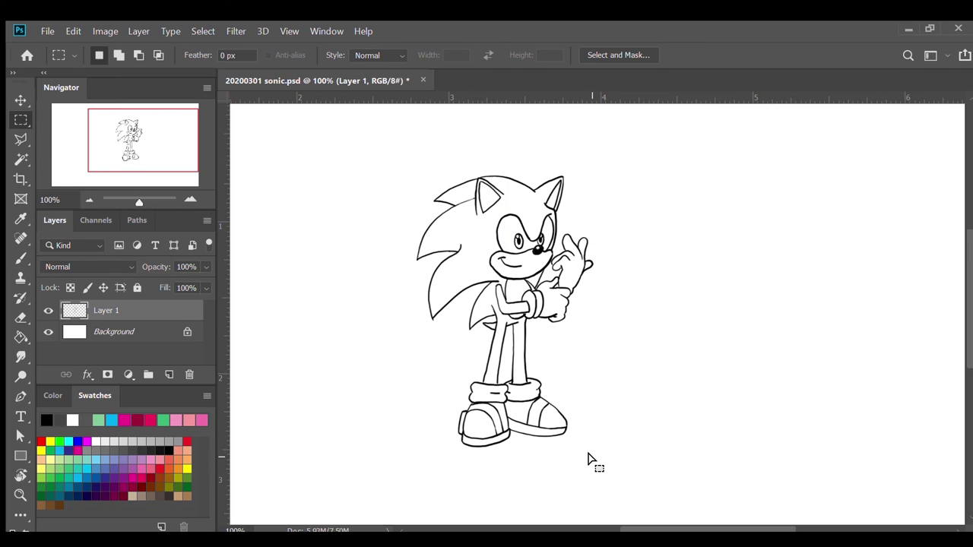